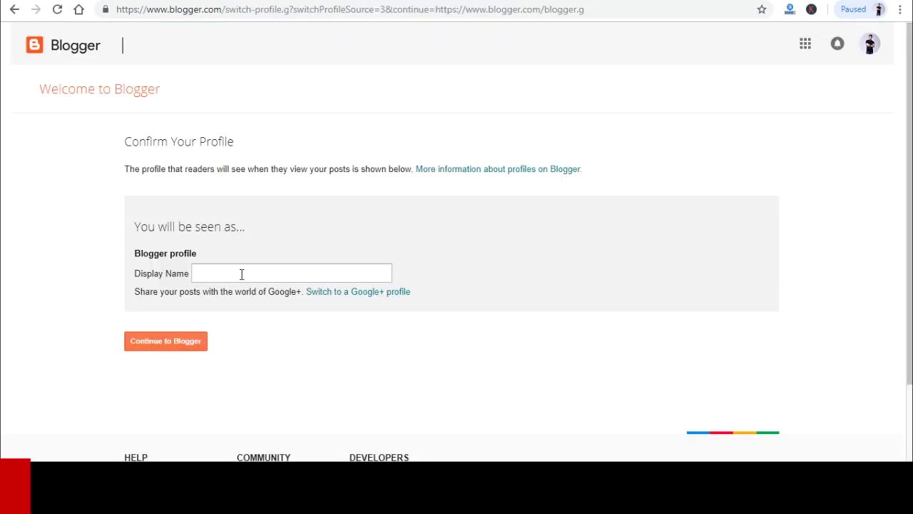
# - Enter a display name for the Blogger profile and start creating a new blog
pyautogui.click(240, 272)
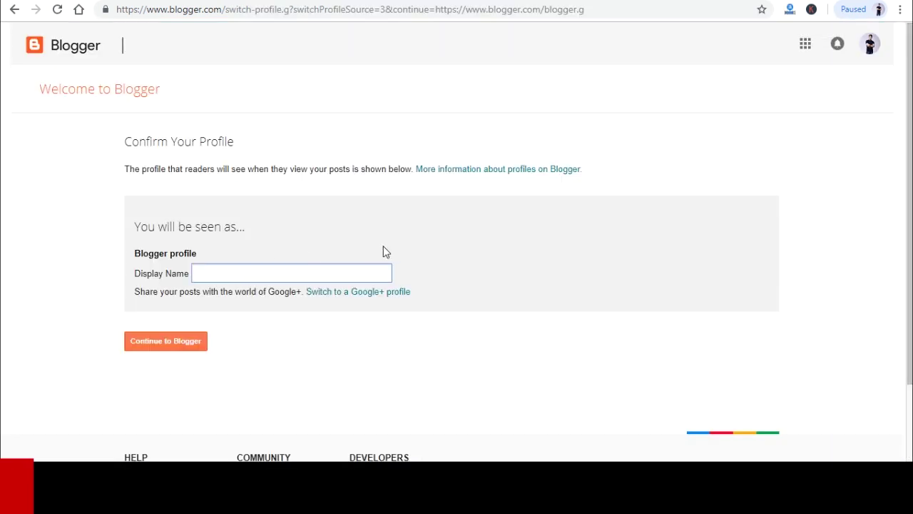
pyautogui.write('SN')
pyautogui.press('BackSpace')
pyautogui.press('BackSpace')
pyautogui.write('Malaysia')
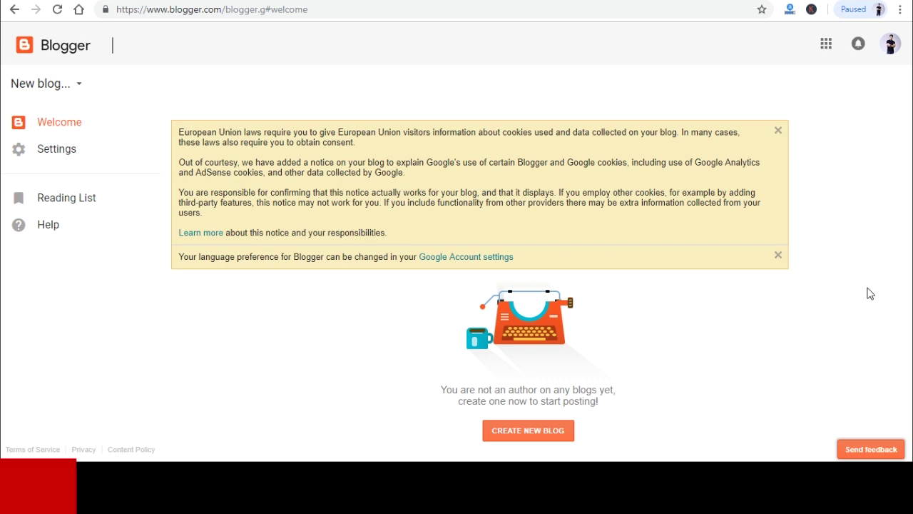
pyautogui.click(553, 432)
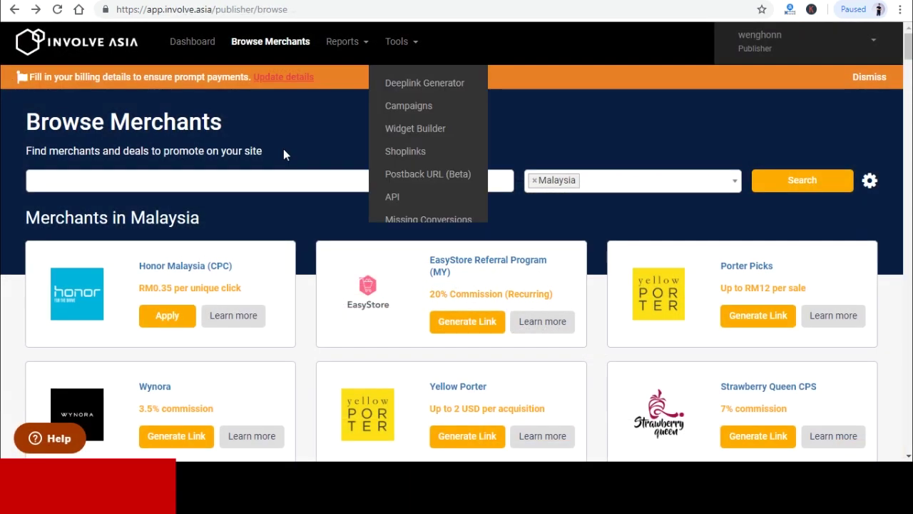
# - Search Involve Asia merchants for 'lazada' and open Generate Link for Lazada App (MY)
pyautogui.click(290, 179)
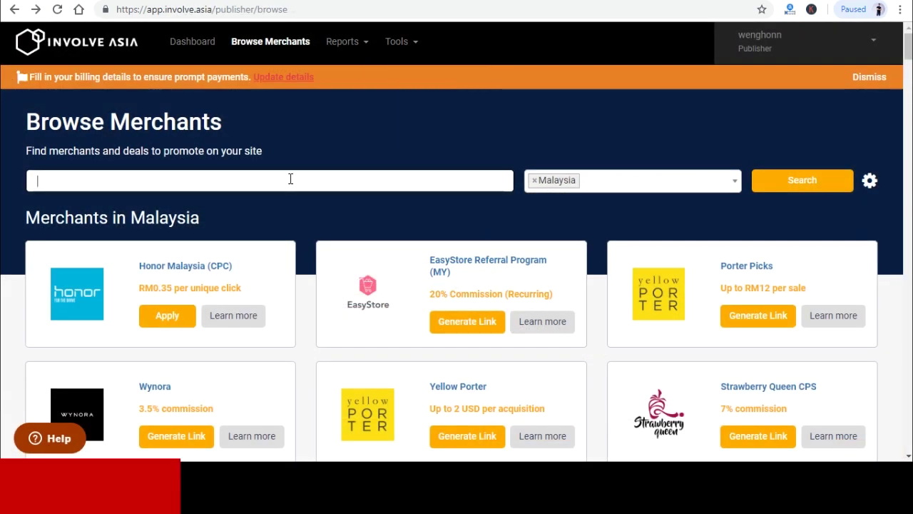
pyautogui.write('lazada')
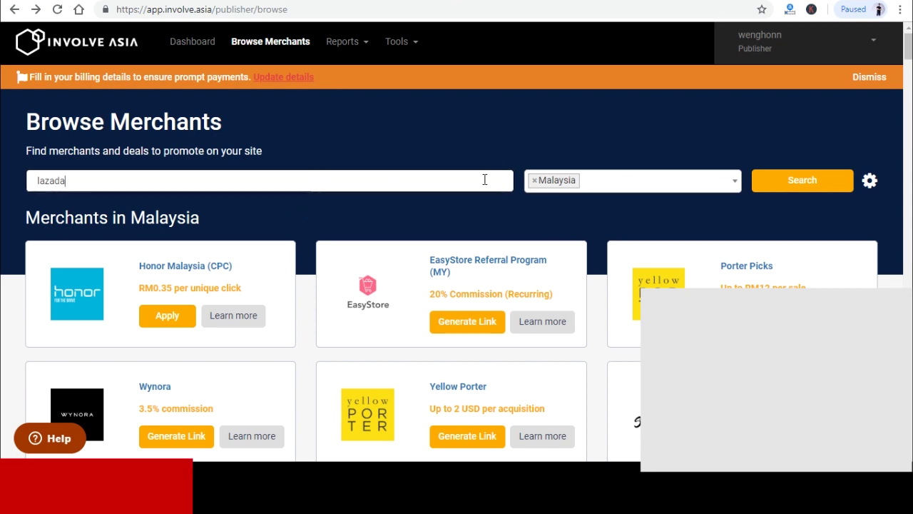
pyautogui.click(808, 187)
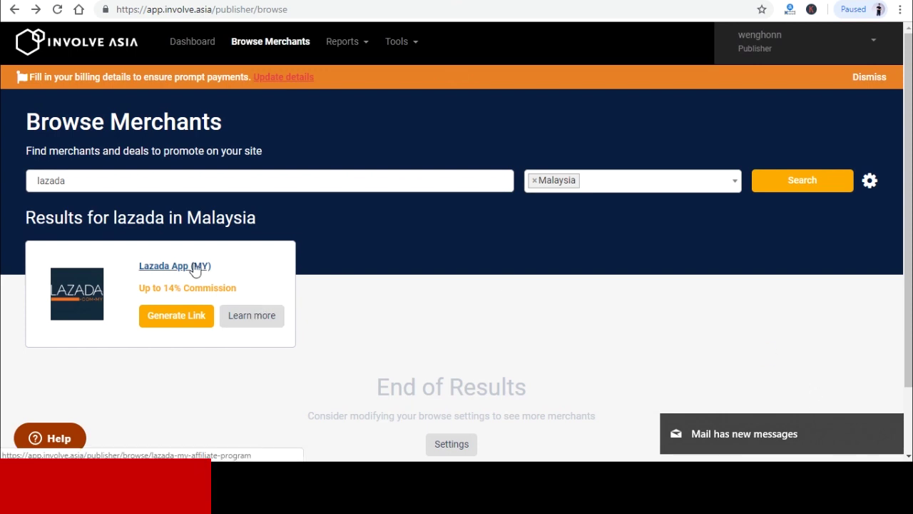
pyautogui.click(179, 316)
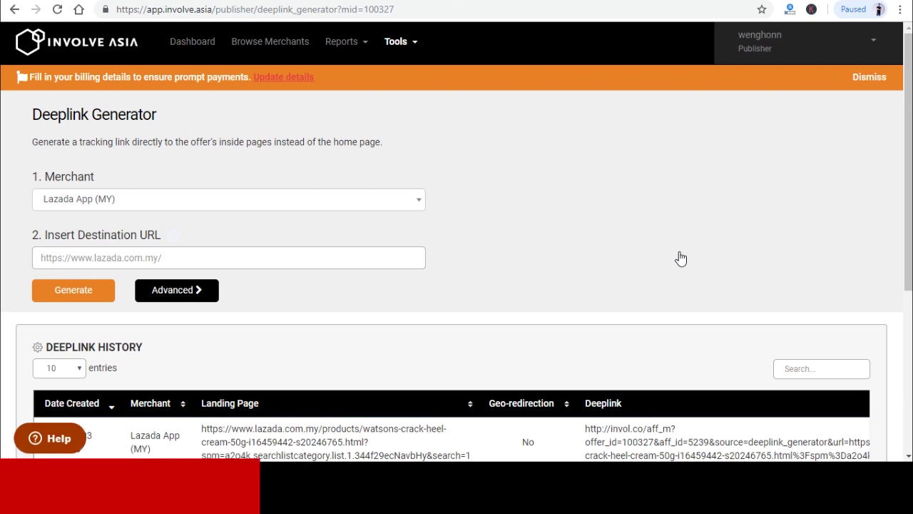
pyautogui.scroll(-4, 681, 258)
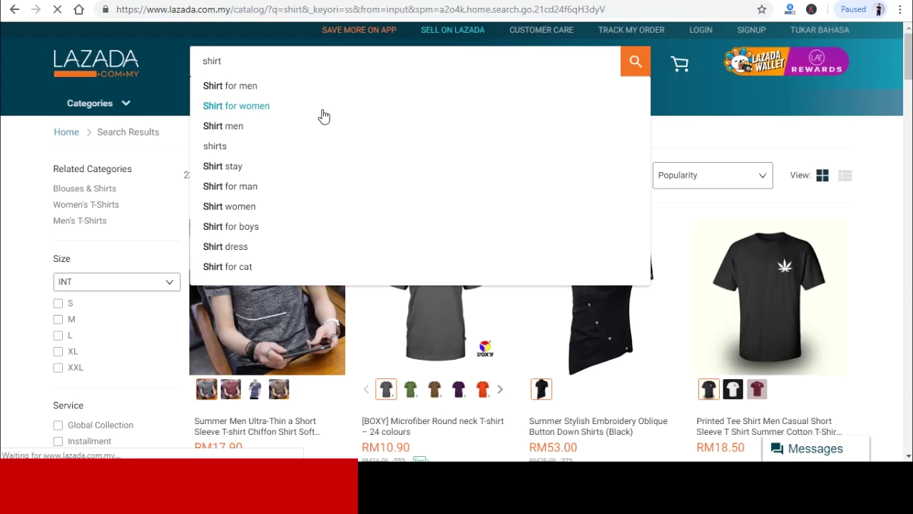
# - Open the pink Spring Autumn chiffon blouse from Lazada's women's shirts and copy its URL
pyautogui.click(322, 114)
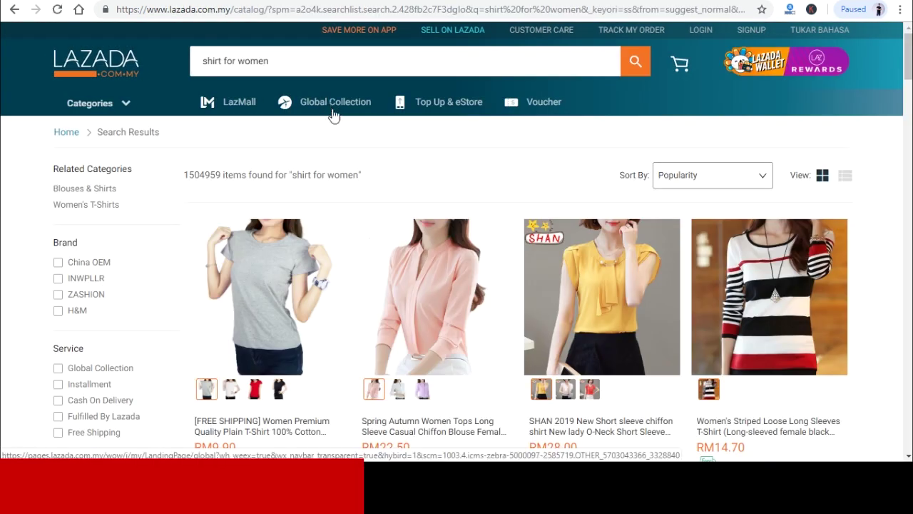
pyautogui.scroll(-2, 804, 245)
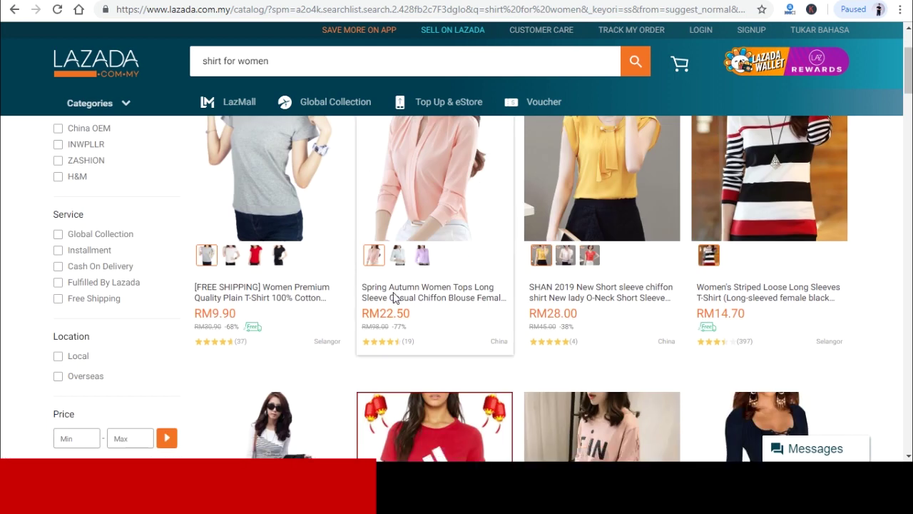
pyautogui.click(454, 305)
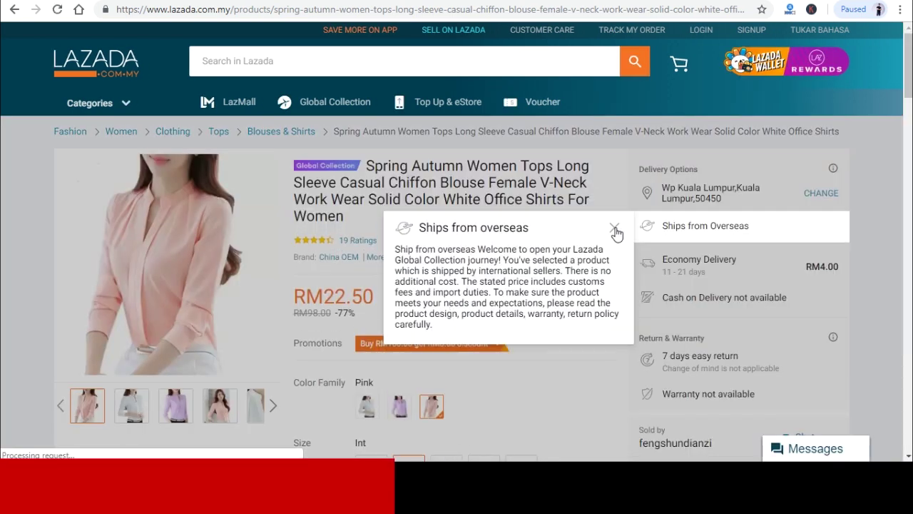
pyautogui.click(614, 228)
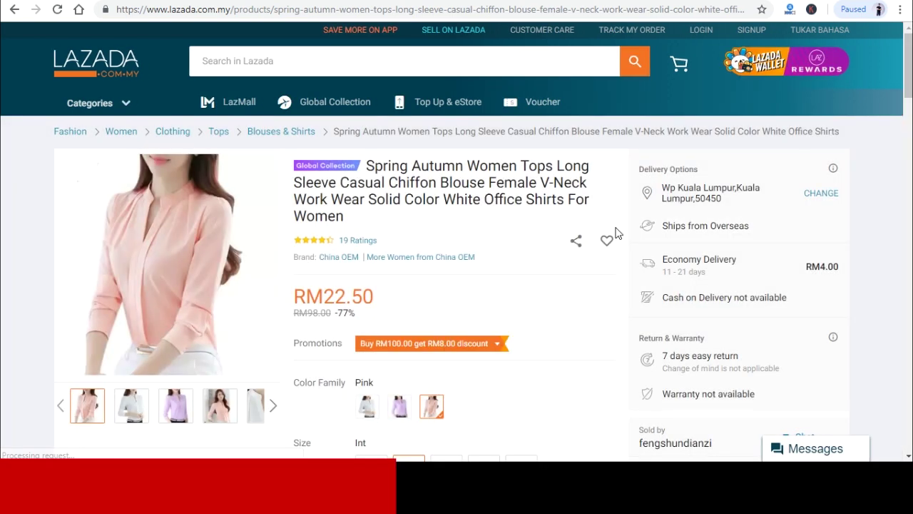
pyautogui.rightClick(308, 8)
pyautogui.click(357, 84)
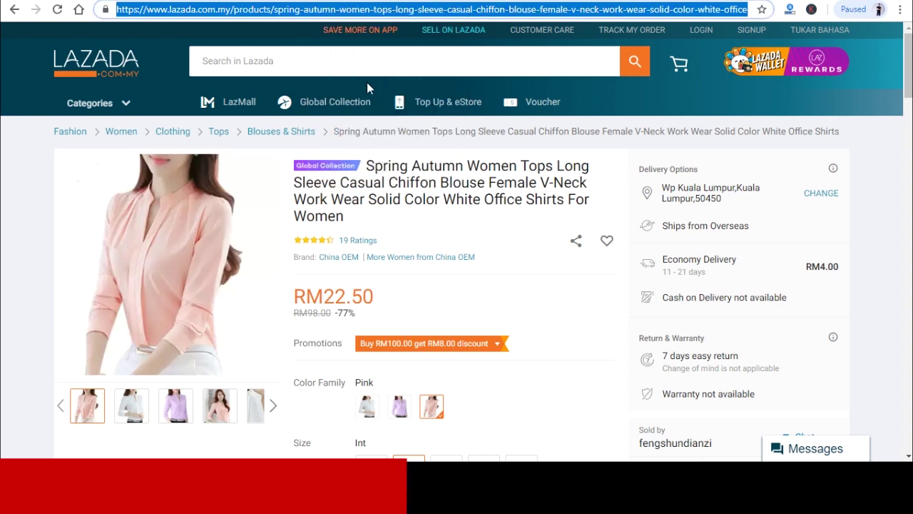
# - Paste the blouse URL as destination, generate the affiliate deeplink, and select the generated link
pyautogui.hotkey('ctrl', 'Tab')
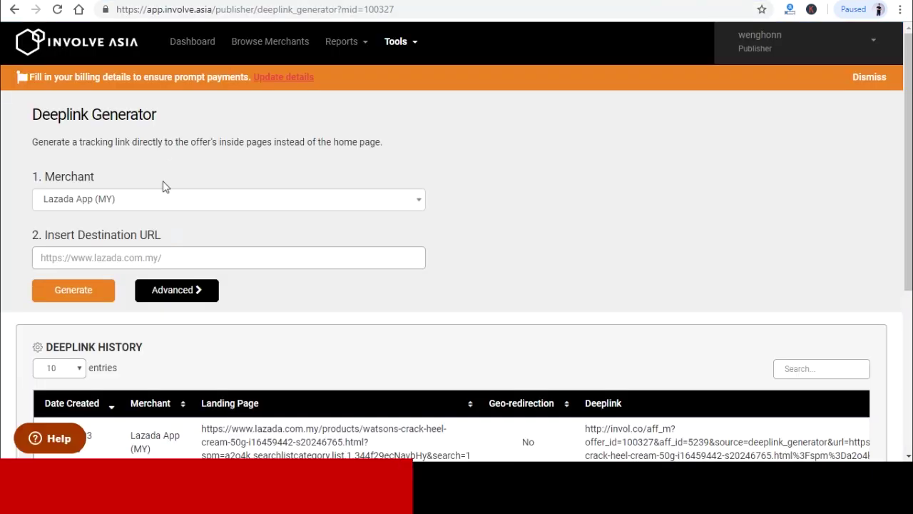
pyautogui.click(154, 260)
pyautogui.rightClick(155, 261)
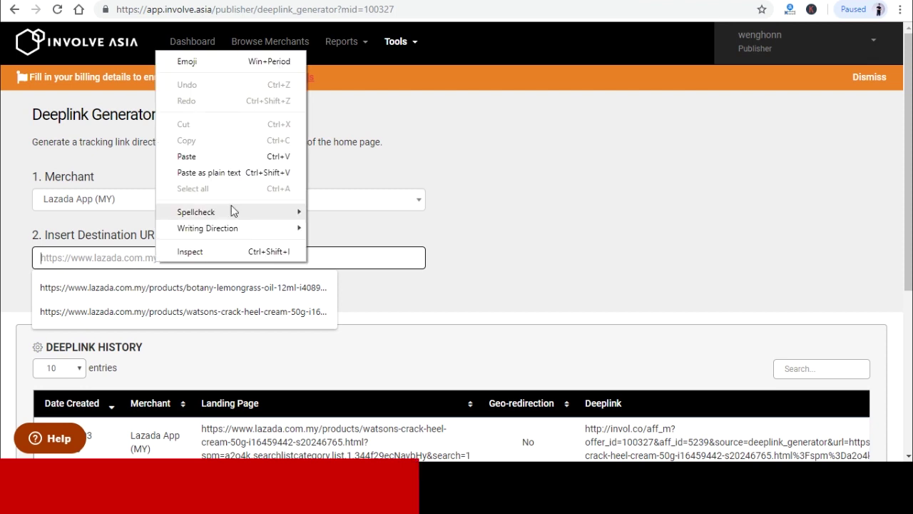
pyautogui.click(236, 156)
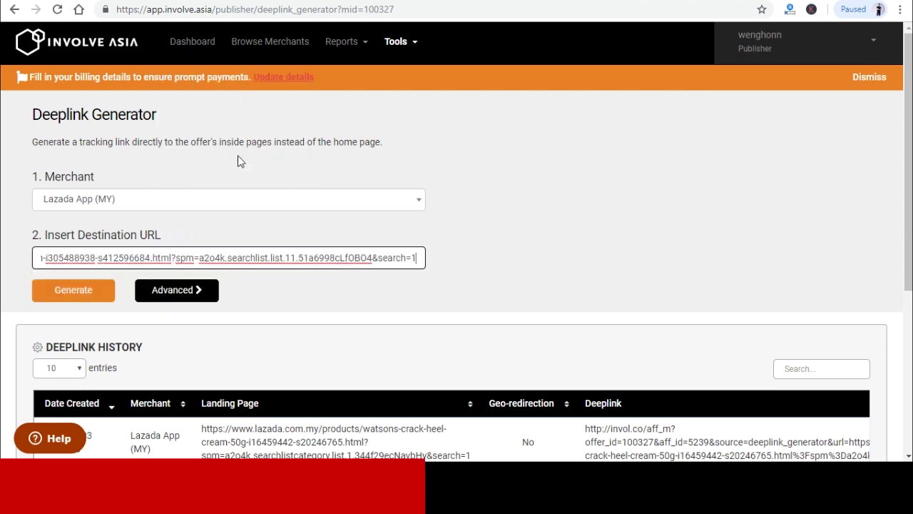
pyautogui.click(90, 291)
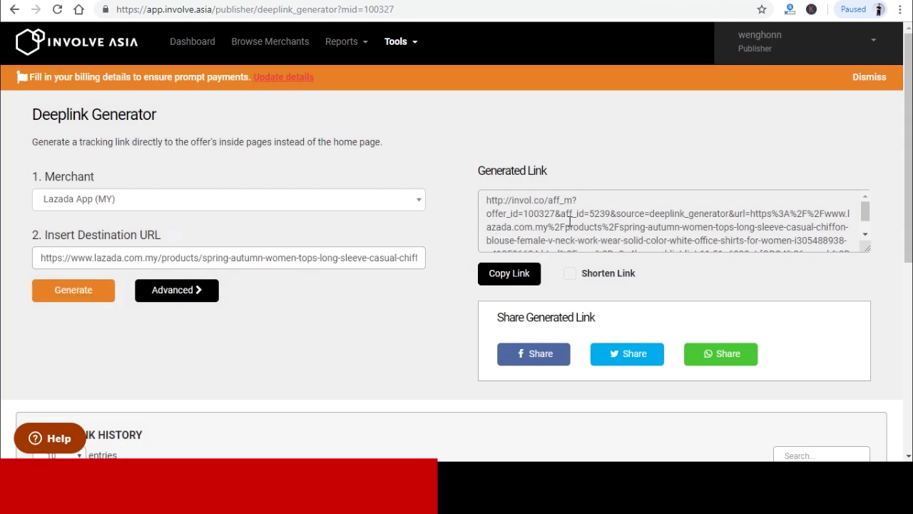
pyautogui.scroll(-2, 569, 221)
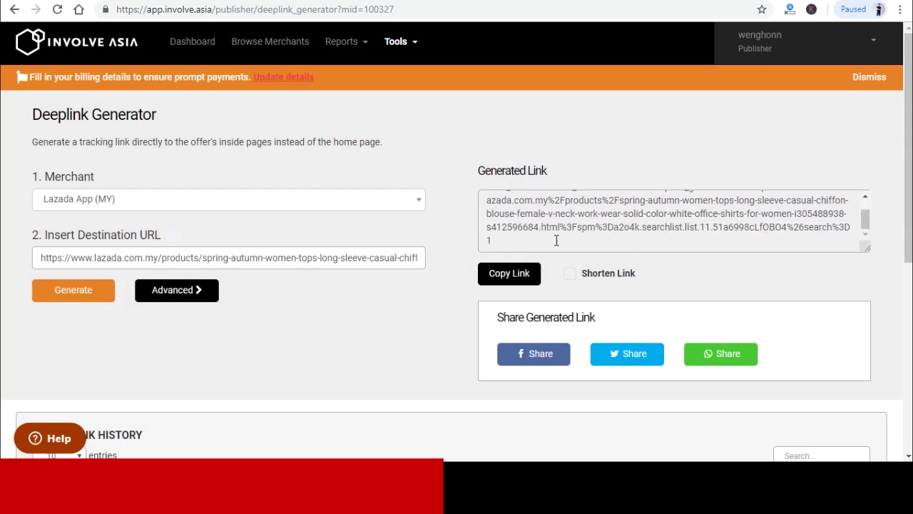
pyautogui.scroll(1, 552, 243)
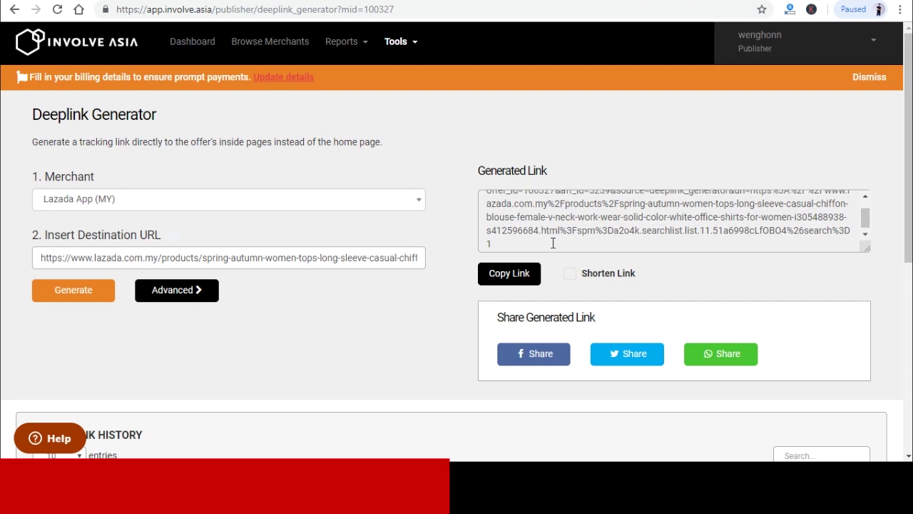
pyautogui.tripleClick(553, 243)
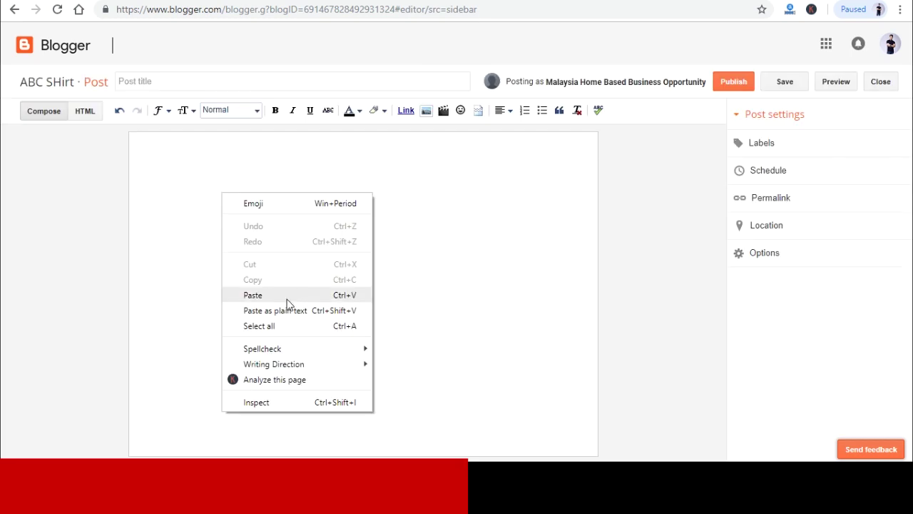
# - Paste the Involve Asia affiliate link into the body of the new ABC SHirt post
pyautogui.click(285, 295)
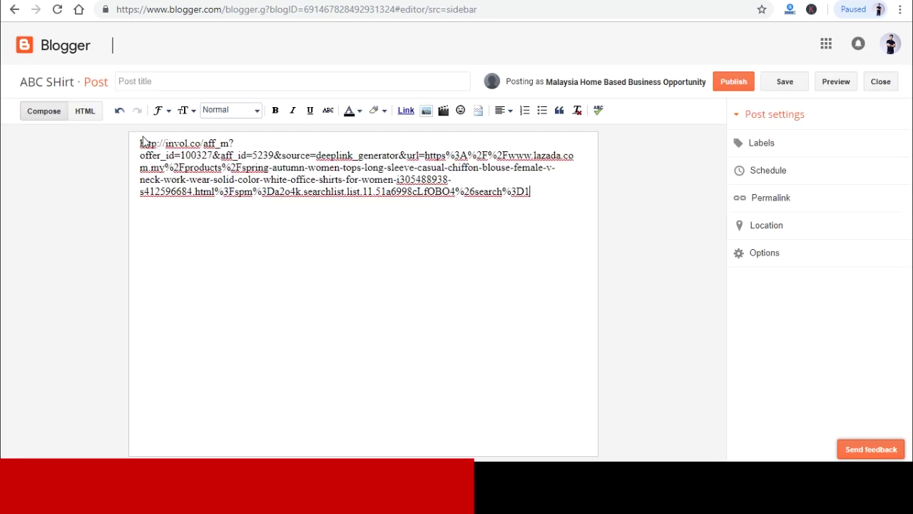
pyautogui.moveTo(140, 143); pyautogui.dragTo(569, 207)
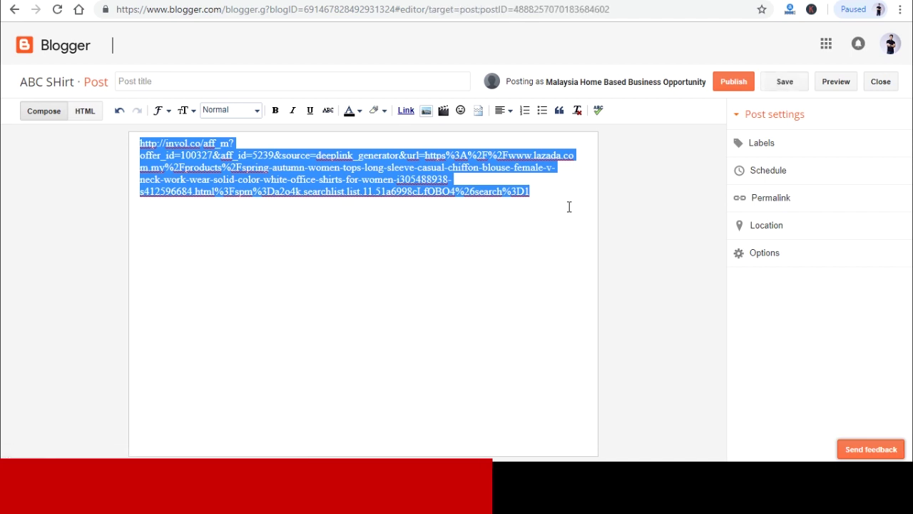
pyautogui.click(304, 226)
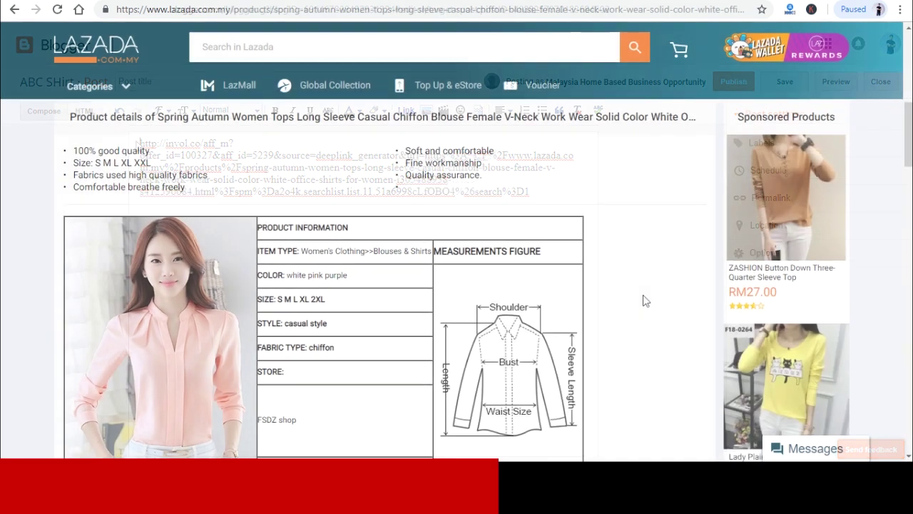
# - Save the blouse product photo to the Desktop as 'spring shirt.jpg'
pyautogui.scroll(-3, 106, 225)
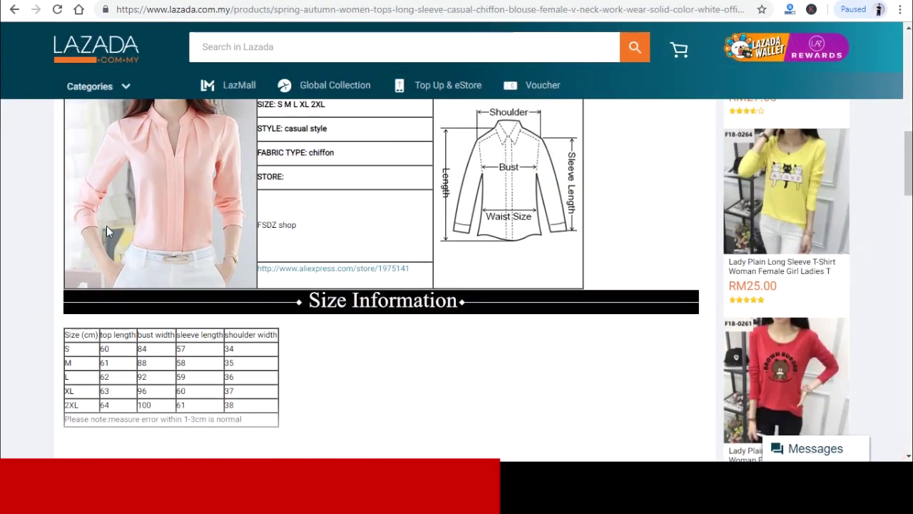
pyautogui.scroll(1, 106, 225)
pyautogui.rightClick(161, 234)
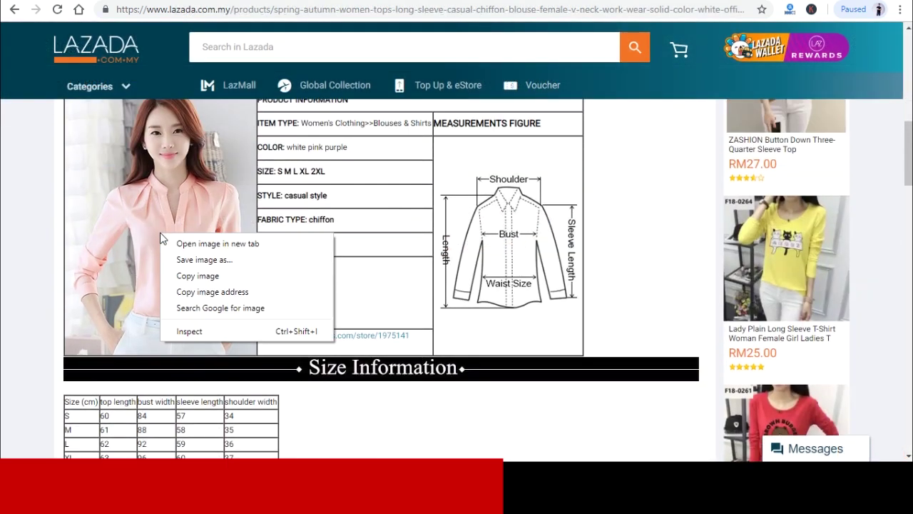
pyautogui.click(219, 259)
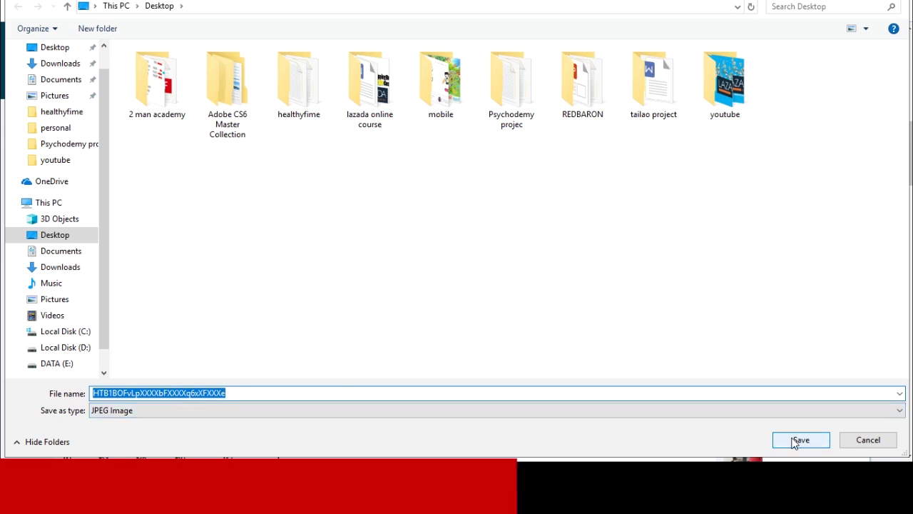
pyautogui.write('spring sh')
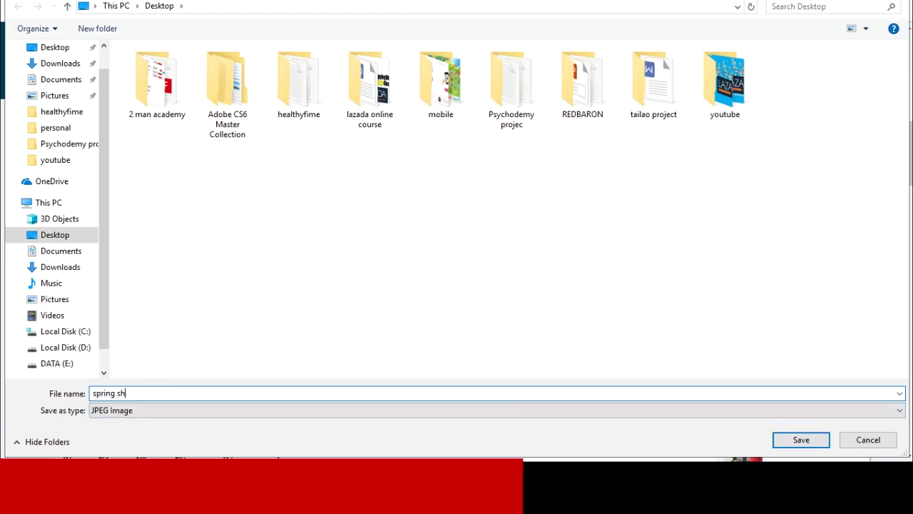
pyautogui.write('irt')
pyautogui.click(775, 435)
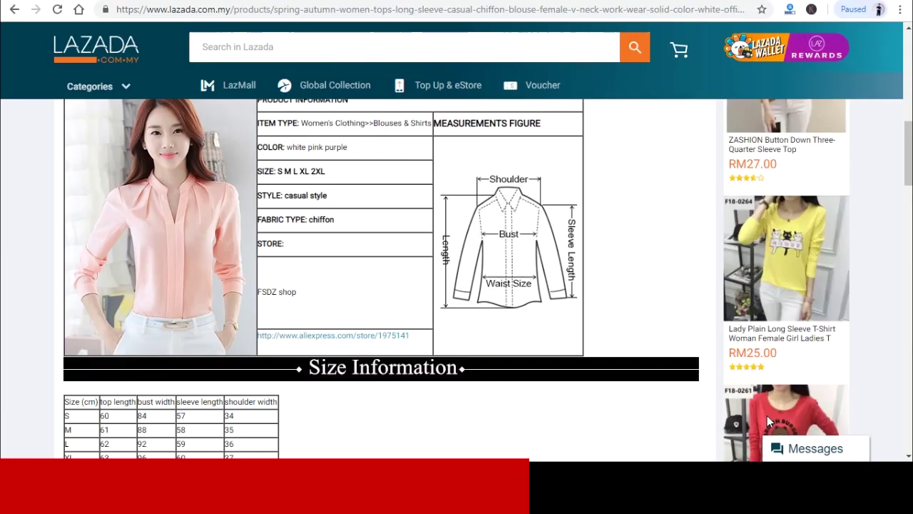
pyautogui.hotkey('ctrl', 'Tab')
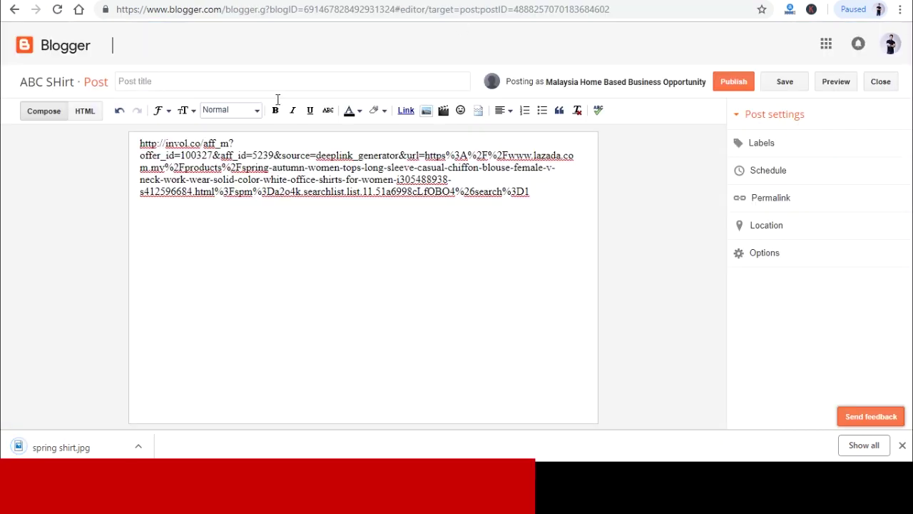
# - Add blank lines above the link and select the blouse's full product title on Lazada
pyautogui.press('Return')
pyautogui.press('Return')
pyautogui.press('Return')
pyautogui.press('Return')
pyautogui.press('Return')
pyautogui.press('Return')
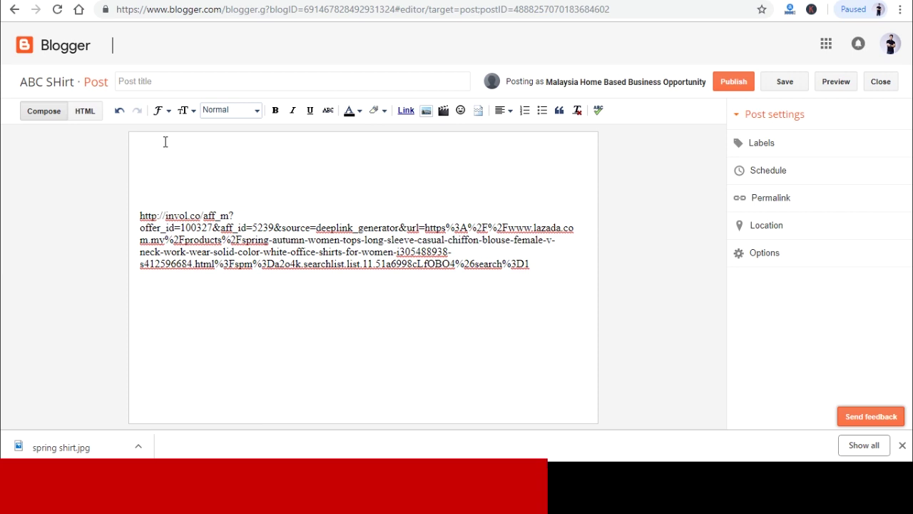
pyautogui.click(205, 79)
pyautogui.hotkey('ctrl', 'Tab')
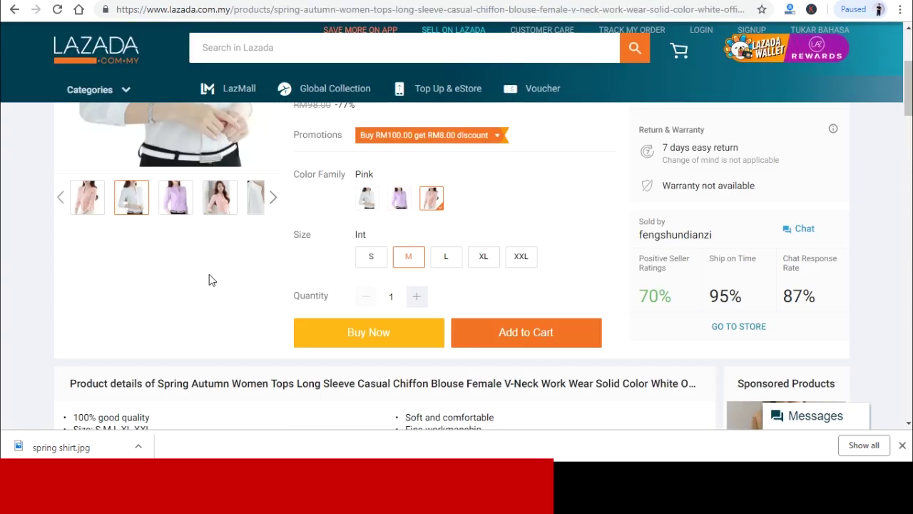
pyautogui.scroll(5, 210, 281)
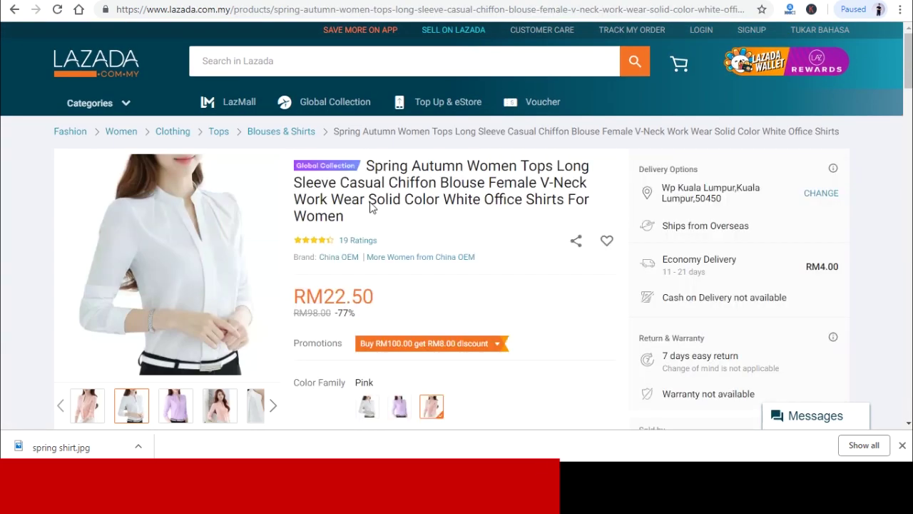
pyautogui.moveTo(361, 220); pyautogui.dragTo(370, 167)
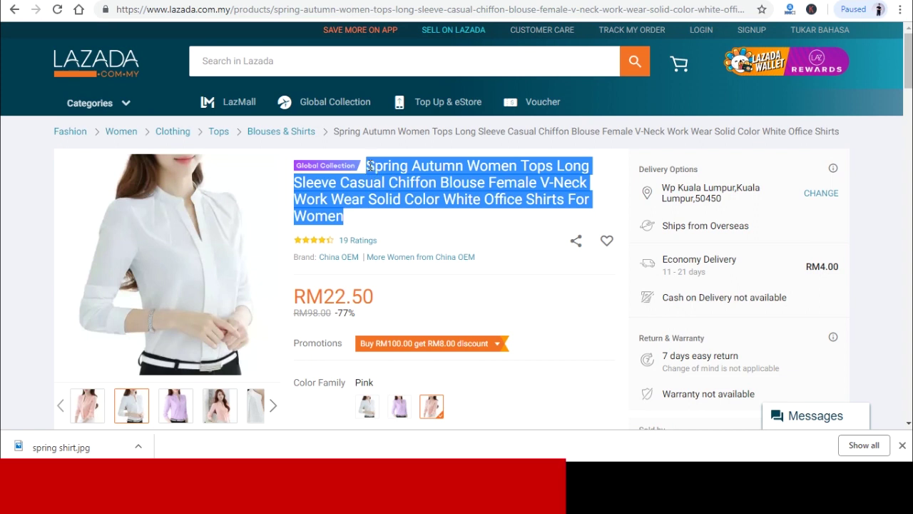
# - Paste the product name as the post title and as the first line of the body
pyautogui.hotkey('ctrl', 'shift', 'Tab')
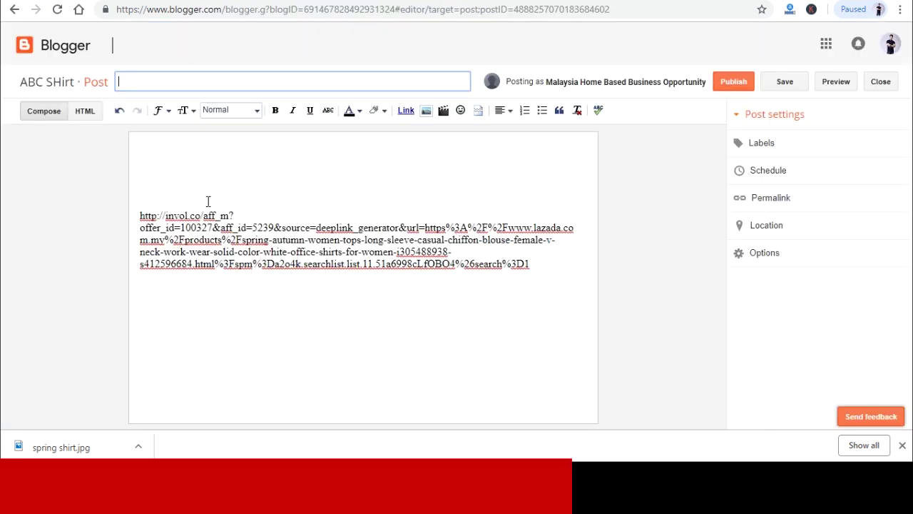
pyautogui.click(166, 81)
pyautogui.hotkey('ctrl', 'v')
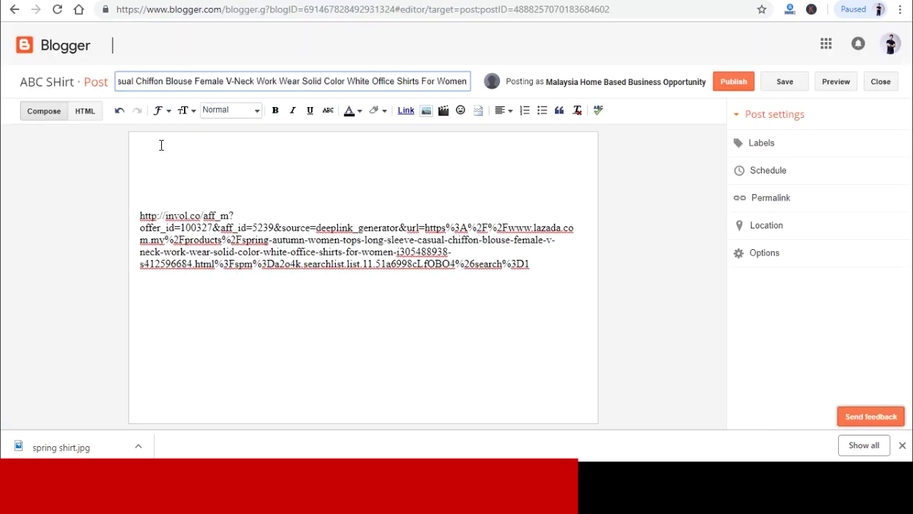
pyautogui.click(162, 144)
pyautogui.hotkey('ctrl', 'v')
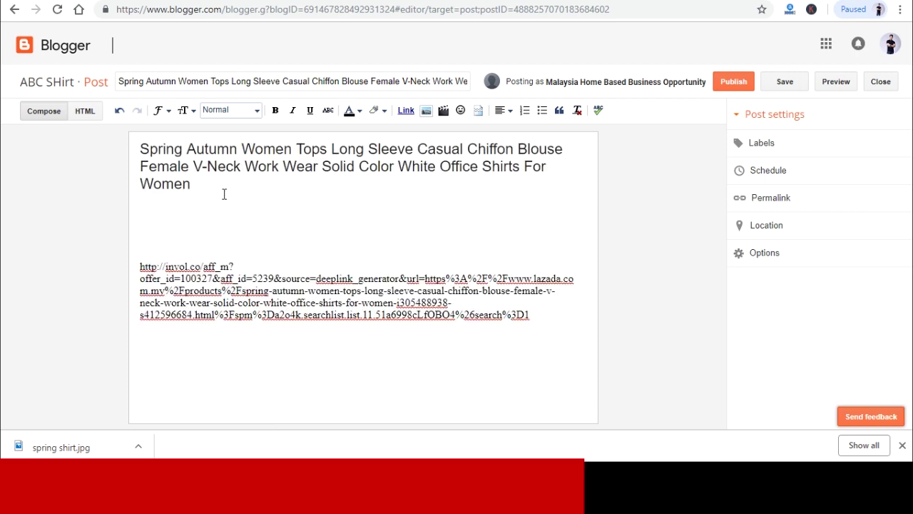
pyautogui.press('Return')
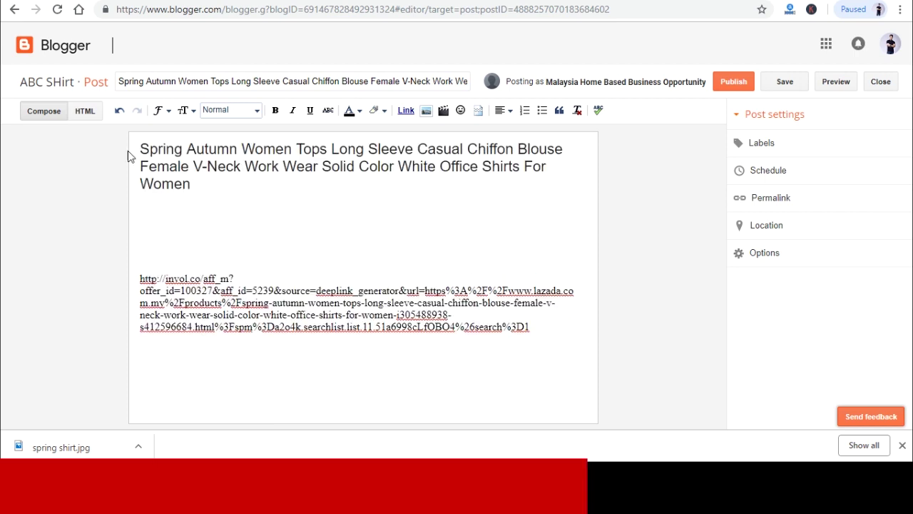
# - Upload spring shirt.jpg and insert the photo below the product name
pyautogui.click(426, 111)
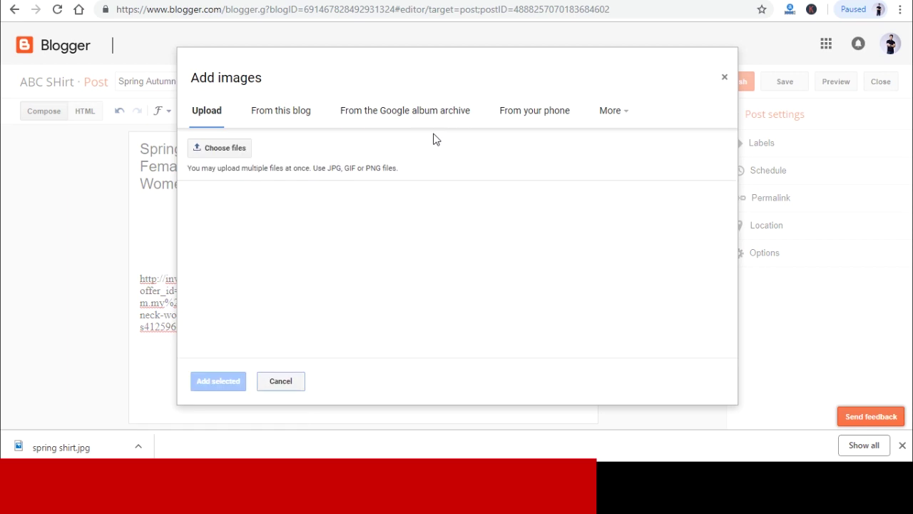
pyautogui.click(247, 156)
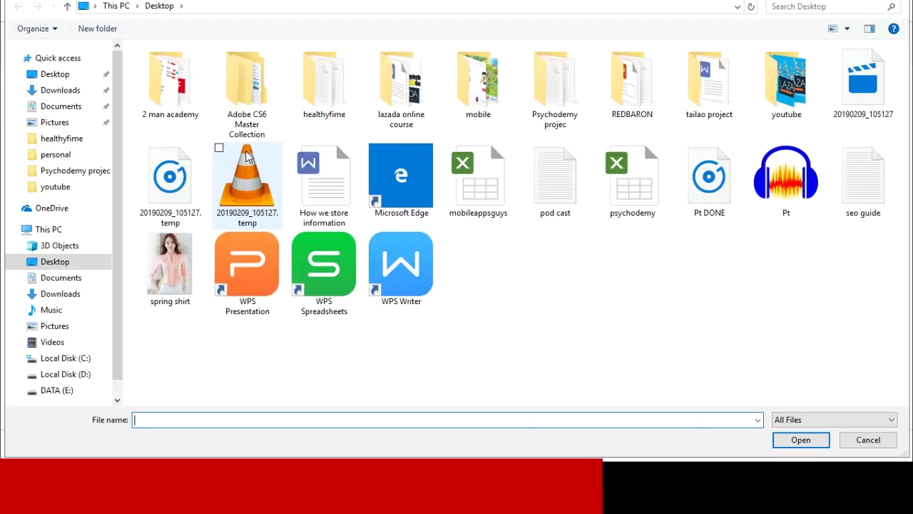
pyautogui.click(176, 242)
pyautogui.doubleClick(176, 242)
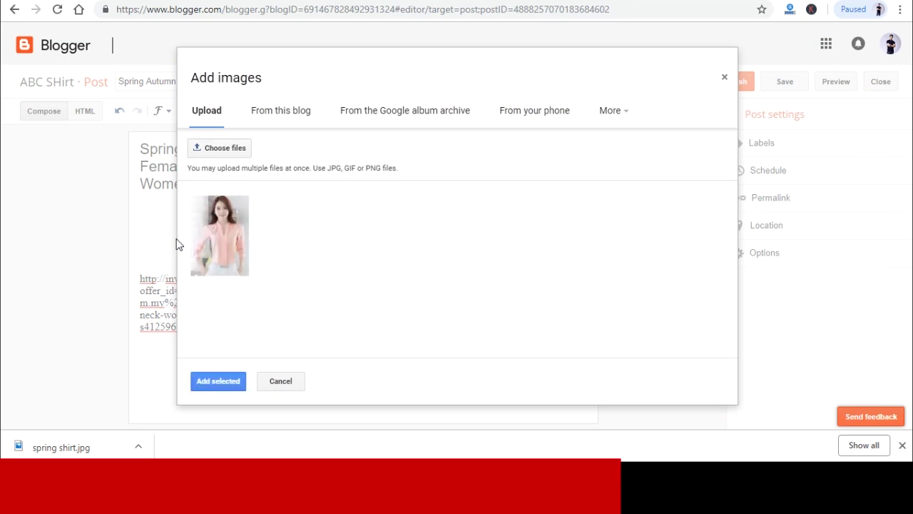
pyautogui.click(230, 245)
pyautogui.click(220, 380)
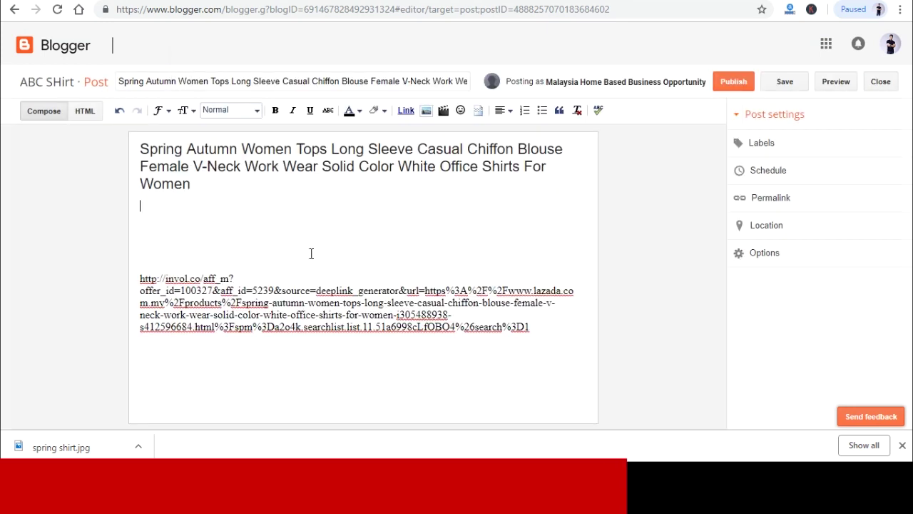
# - Add two blank lines below the photo and close the downloads bar
pyautogui.scroll(-2, 309, 252)
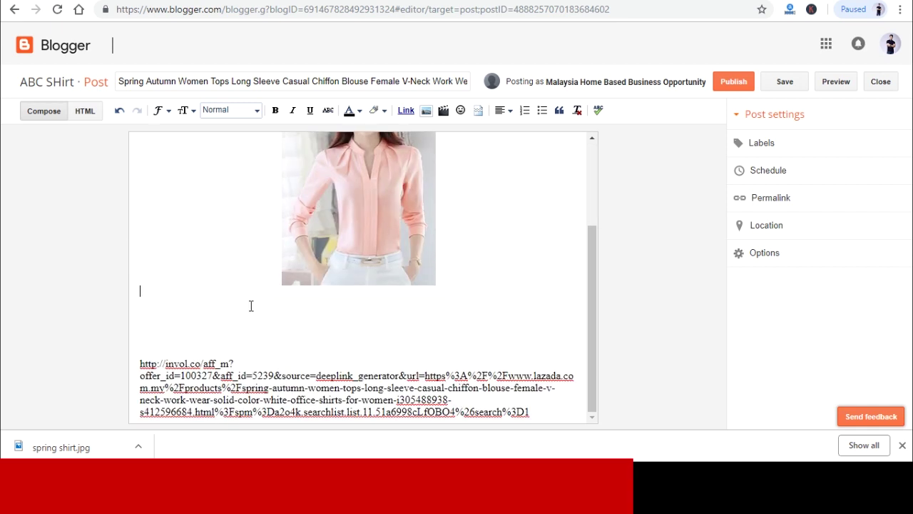
pyautogui.click(502, 251)
pyautogui.press('Return')
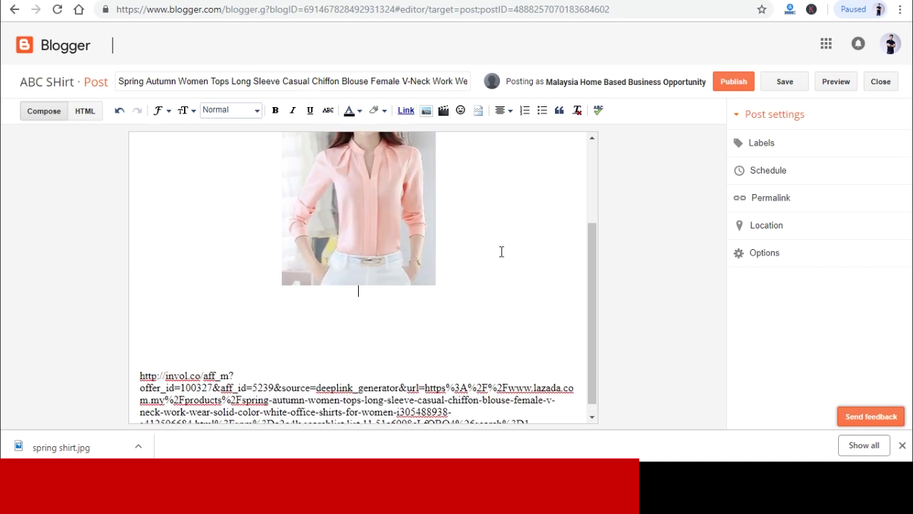
pyautogui.press('Return')
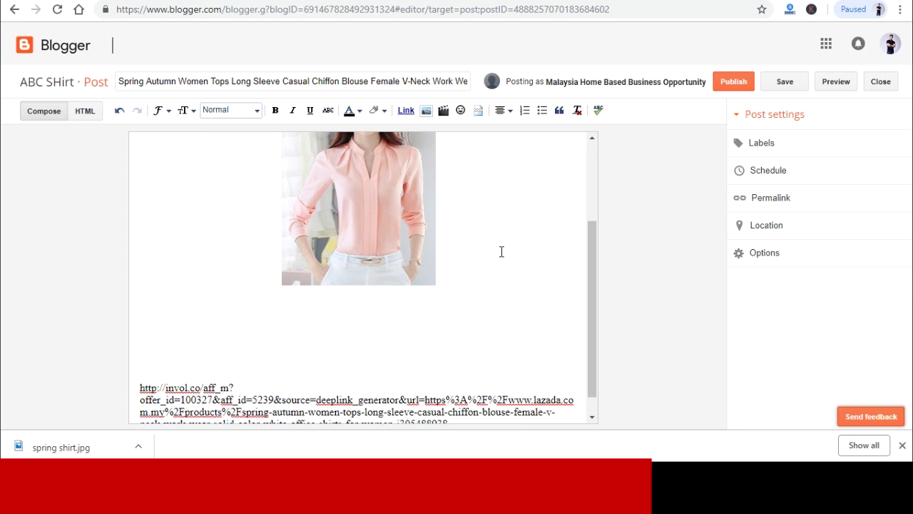
pyautogui.click(902, 444)
# - Type 'BUY THIS AWESOME SHIRT HERE' under the photo and copy the invol.co affiliate URL
pyautogui.click(278, 326)
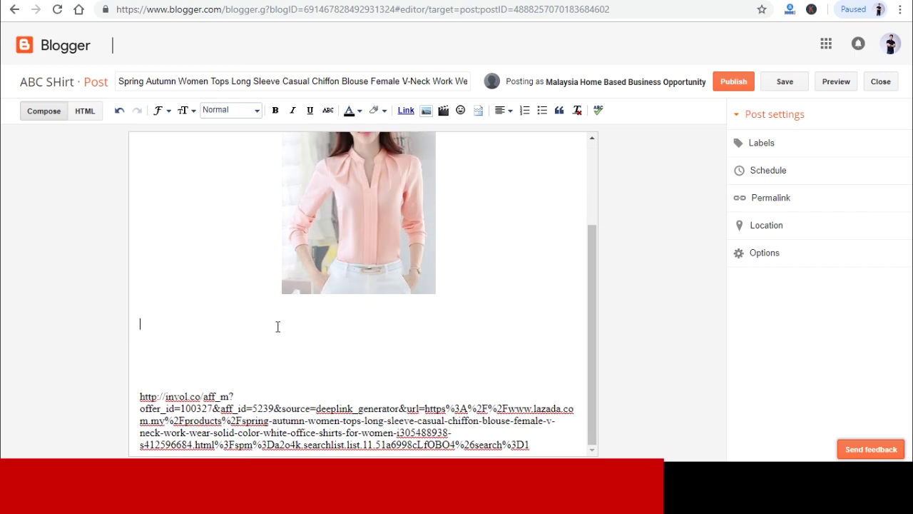
pyautogui.write('BUY')
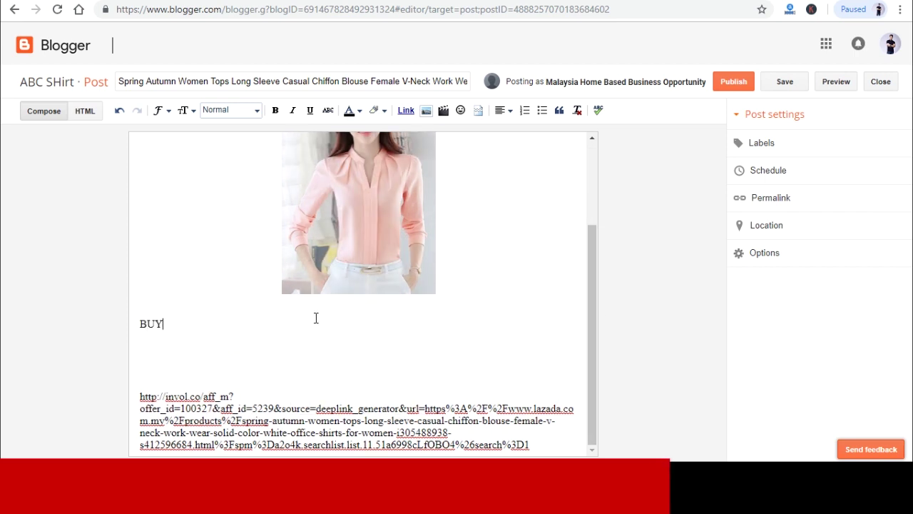
pyautogui.write(' THIS AW')
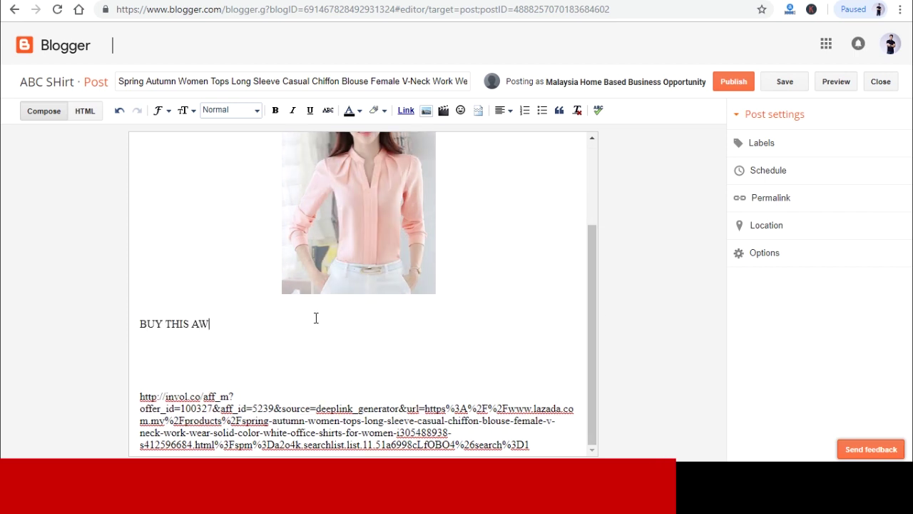
pyautogui.write('ESOME SHUR')
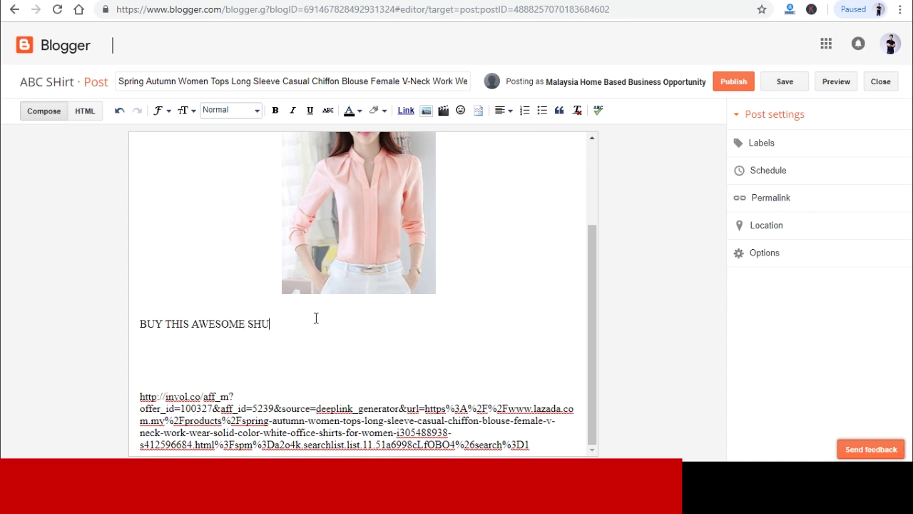
pyautogui.press('BackSpace')
pyautogui.press('BackSpace')
pyautogui.write('IRT ')
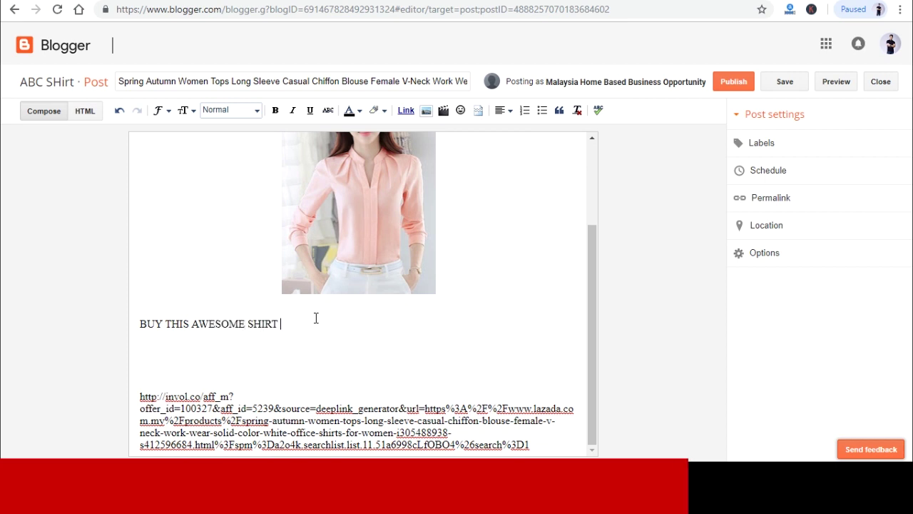
pyautogui.write('HERE')
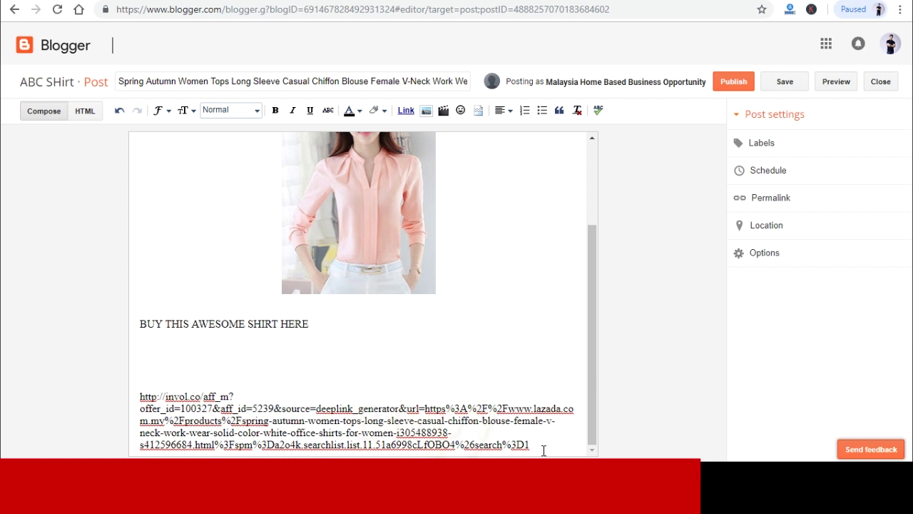
pyautogui.moveTo(531, 444); pyautogui.dragTo(101, 398)
pyautogui.hotkey('ctrl', 'c')
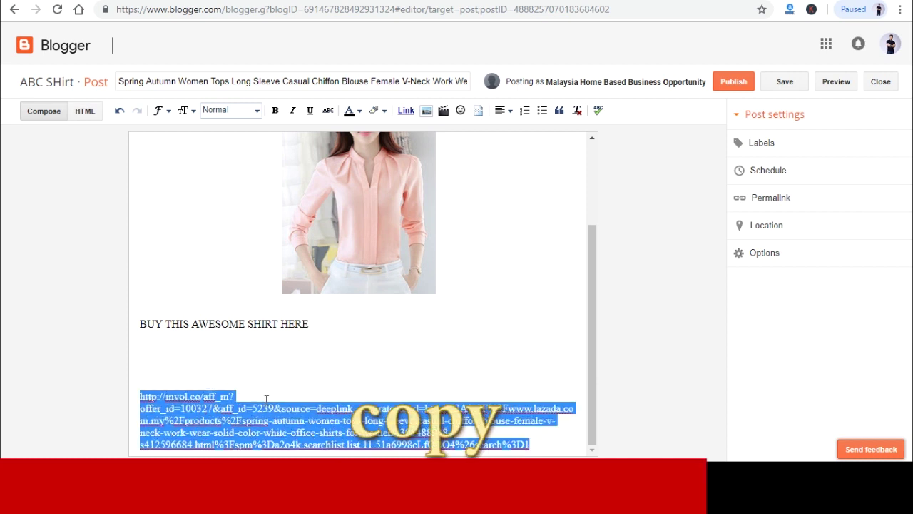
pyautogui.click(311, 324)
# - Link the 'BUY THIS AWESOME SHIRT HERE' text to the pasted invol.co affiliate URL
pyautogui.moveTo(312, 325); pyautogui.dragTo(136, 325)
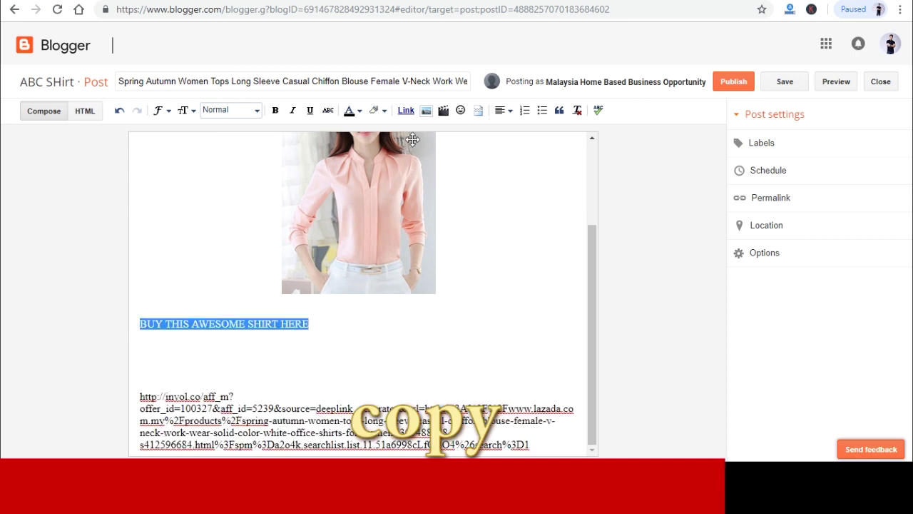
pyautogui.click(406, 111)
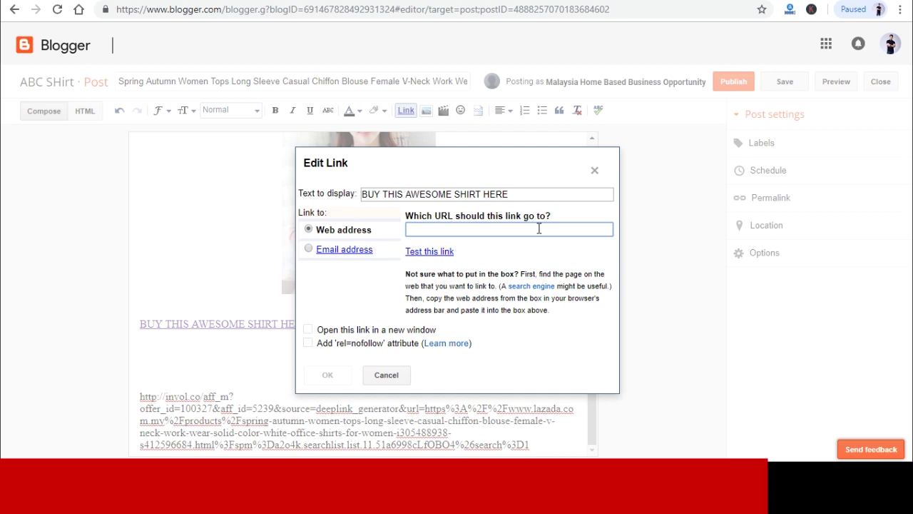
pyautogui.hotkey('ctrl', 'v')
pyautogui.click(324, 376)
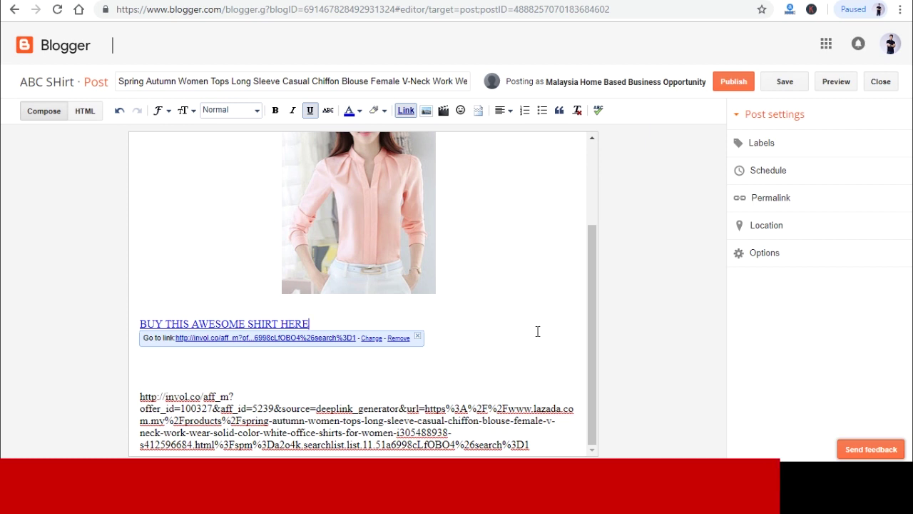
pyautogui.click(325, 332)
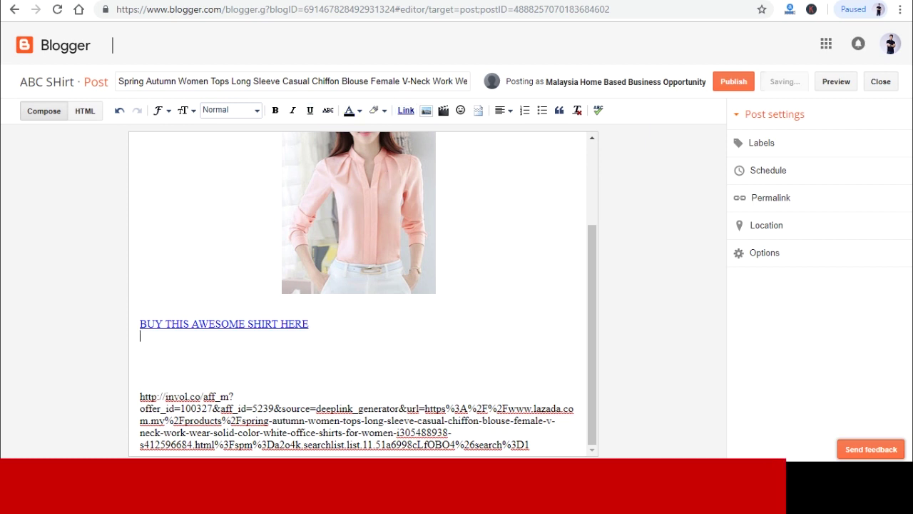
# - Back in the Blogger editor, delete the raw affiliate URL from the post body
pyautogui.hotkey('ctrl', 'Tab')
pyautogui.click(550, 302)
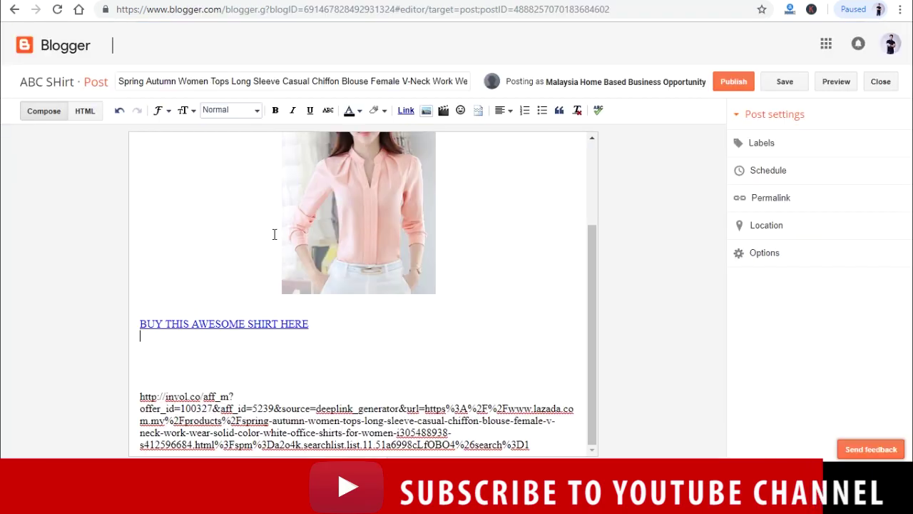
pyautogui.moveTo(549, 446); pyautogui.dragTo(104, 385)
pyautogui.press('BackSpace')
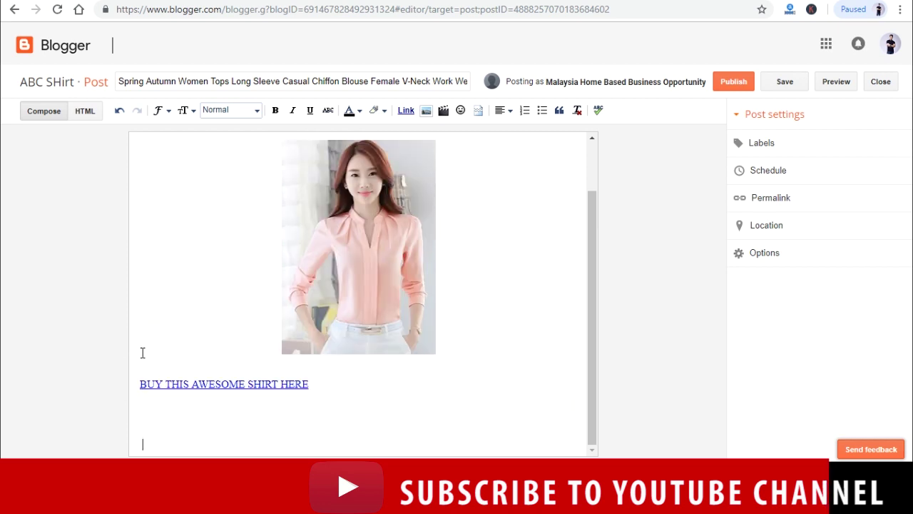
# - Centre the 'BUY THIS AWESOME SHIRT HERE' link and publish the post
pyautogui.moveTo(140, 383); pyautogui.dragTo(288, 393)
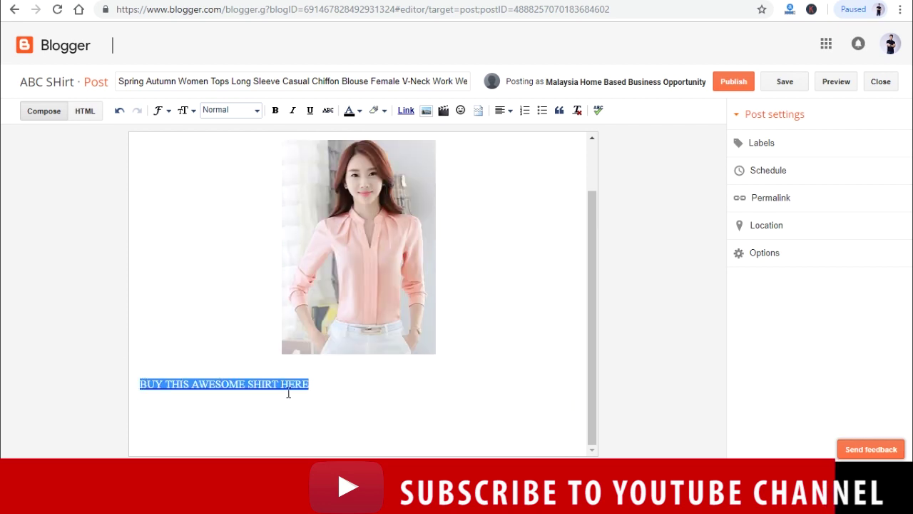
pyautogui.click(506, 111)
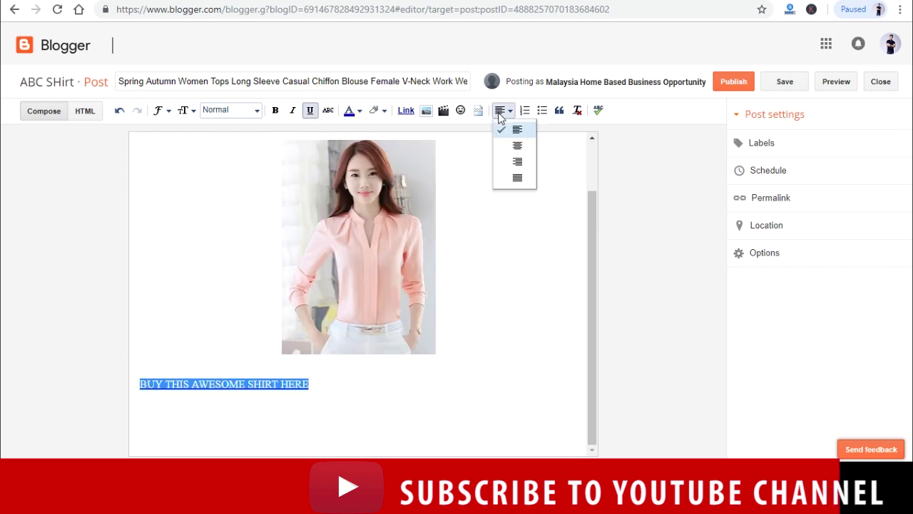
pyautogui.click(516, 145)
pyautogui.scroll(1, 518, 300)
pyautogui.click(733, 82)
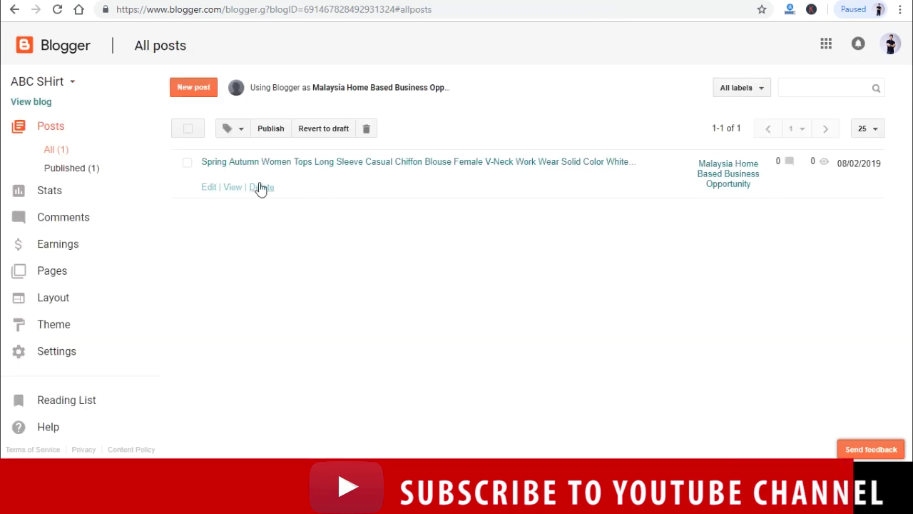
# - Open the live post and follow 'BUY THIS AWESOME SHIRT HERE' to Lazada's blouse product page
pyautogui.click(232, 188)
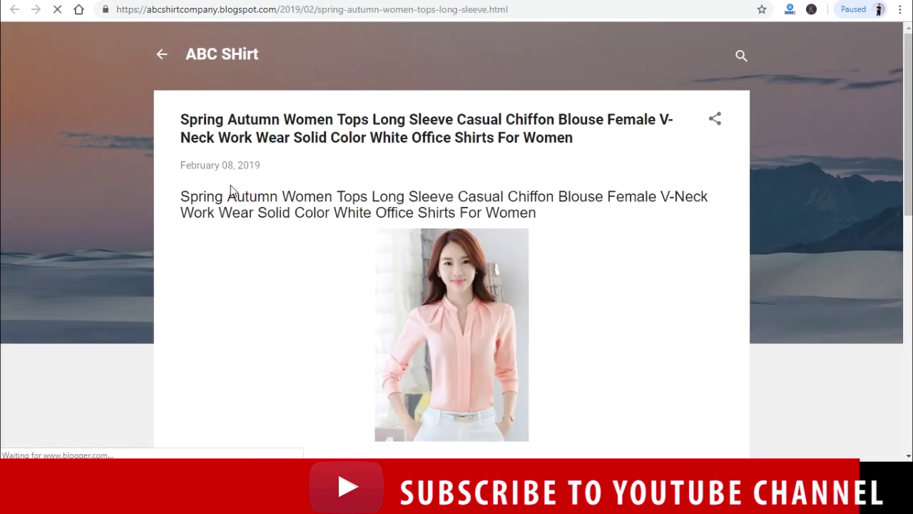
pyautogui.scroll(-2, 552, 237)
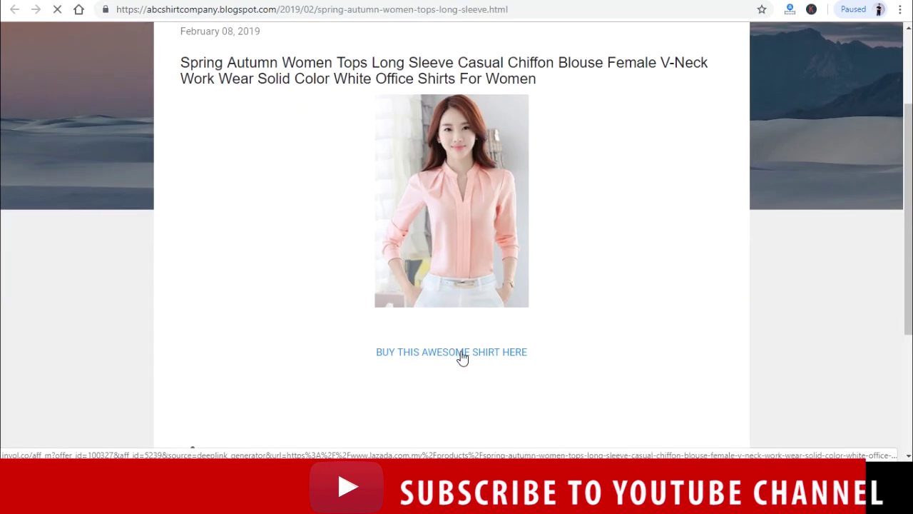
pyautogui.click(462, 352)
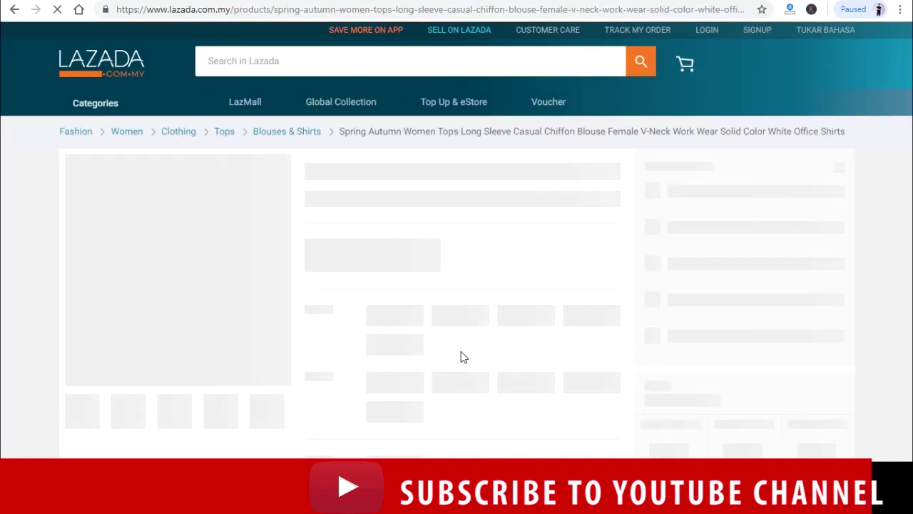